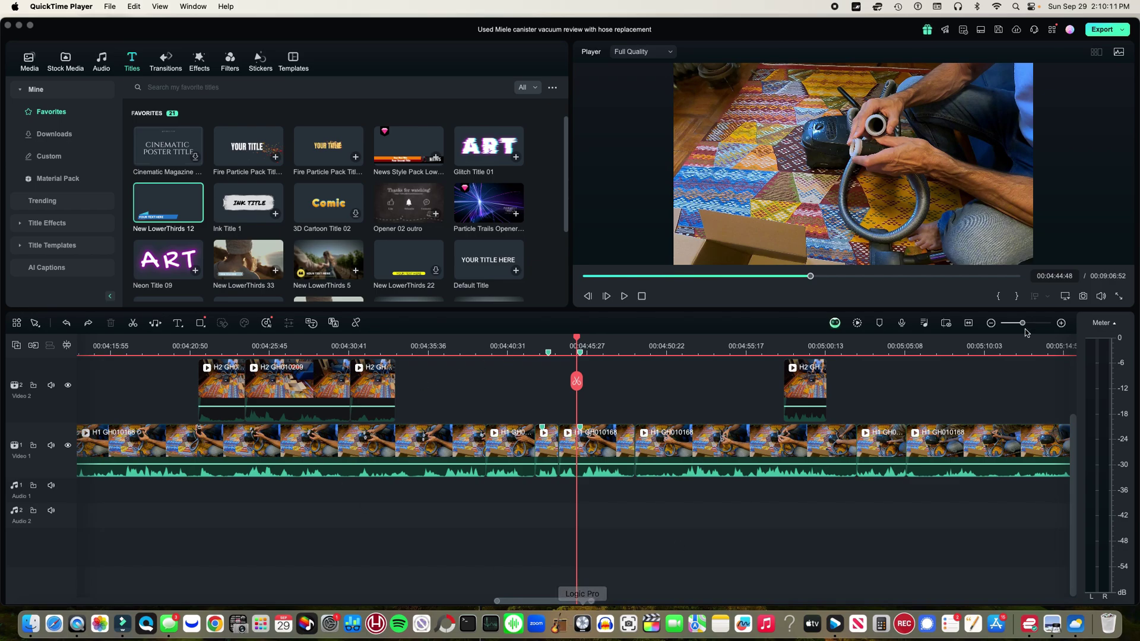
Zoom the timeline out two steps so the whole vacuum-review edit is visible.
{"action": "left_click", "coordinate": [991, 323]}
{"action": "left_click", "coordinate": [992, 322]}
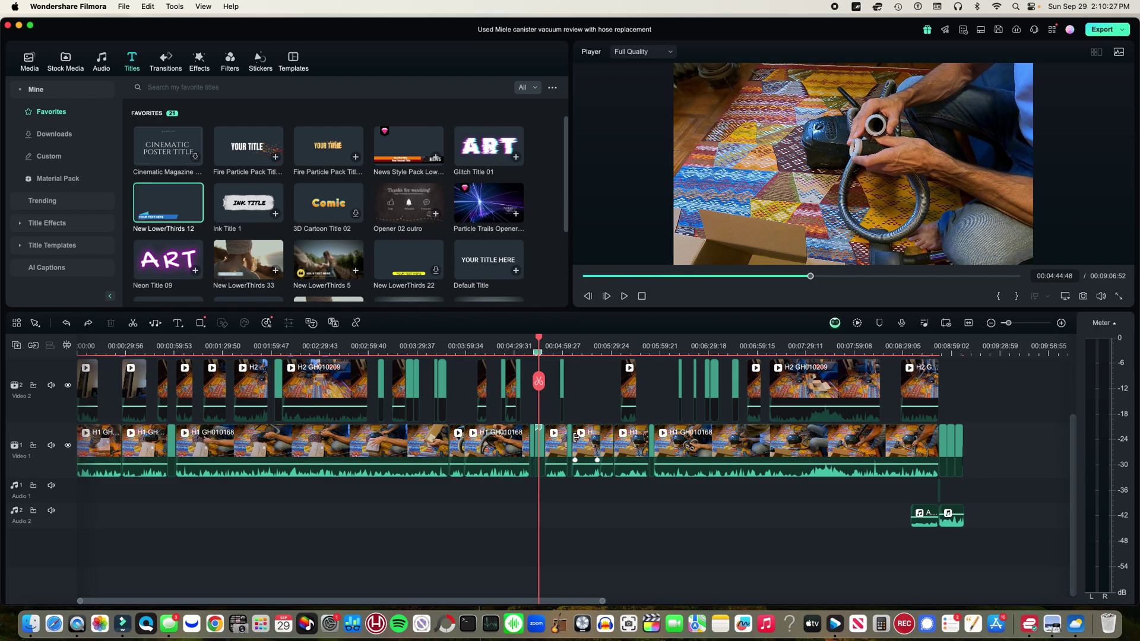
Zoom the timeline in two steps and toggle clip snapping on, then off.
{"action": "left_click", "coordinate": [1061, 325]}
{"action": "left_click", "coordinate": [1060, 325]}
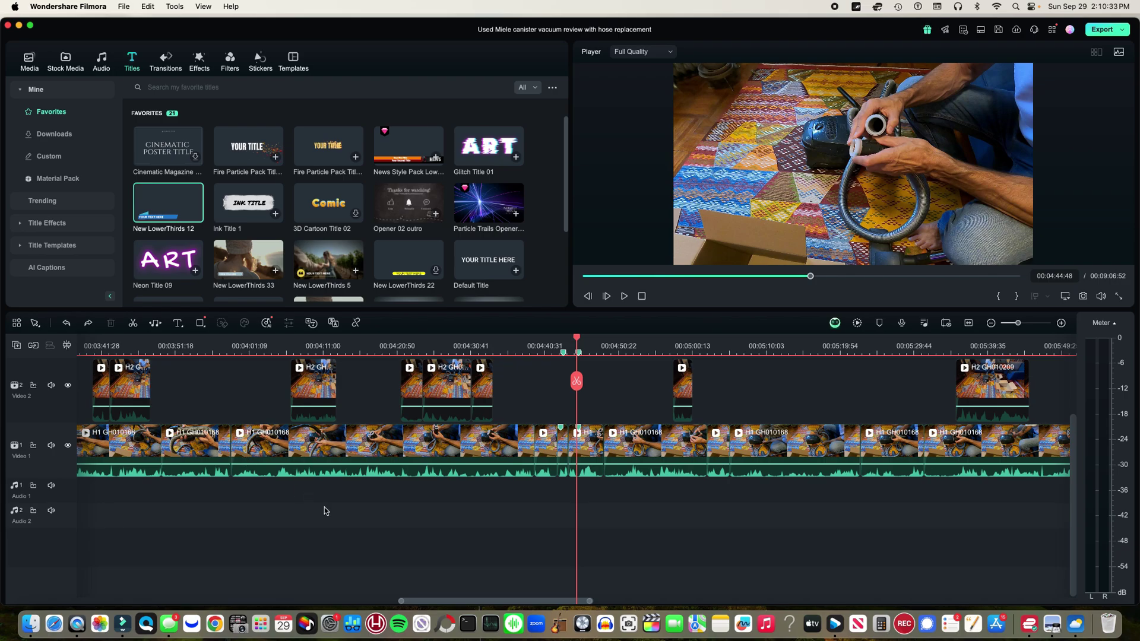
{"action": "left_click", "coordinate": [67, 347]}
{"action": "left_click", "coordinate": [67, 347]}
Save the project and split the Video 1 clip at the playhead.
{"action": "key", "text": "super+s"}
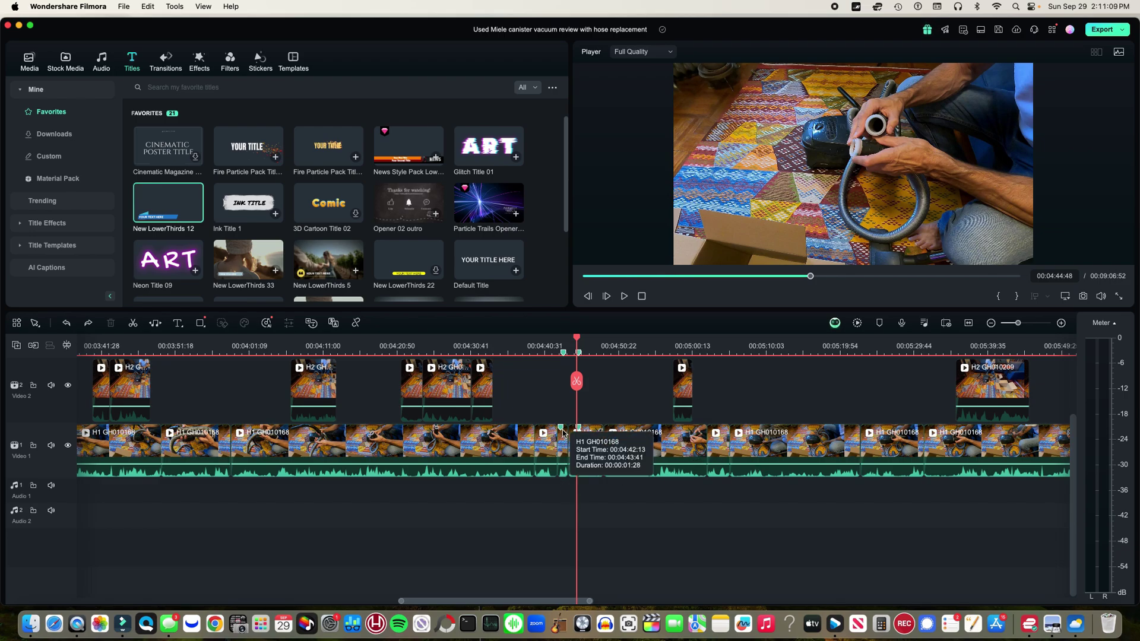
{"action": "key", "text": "super+b"}
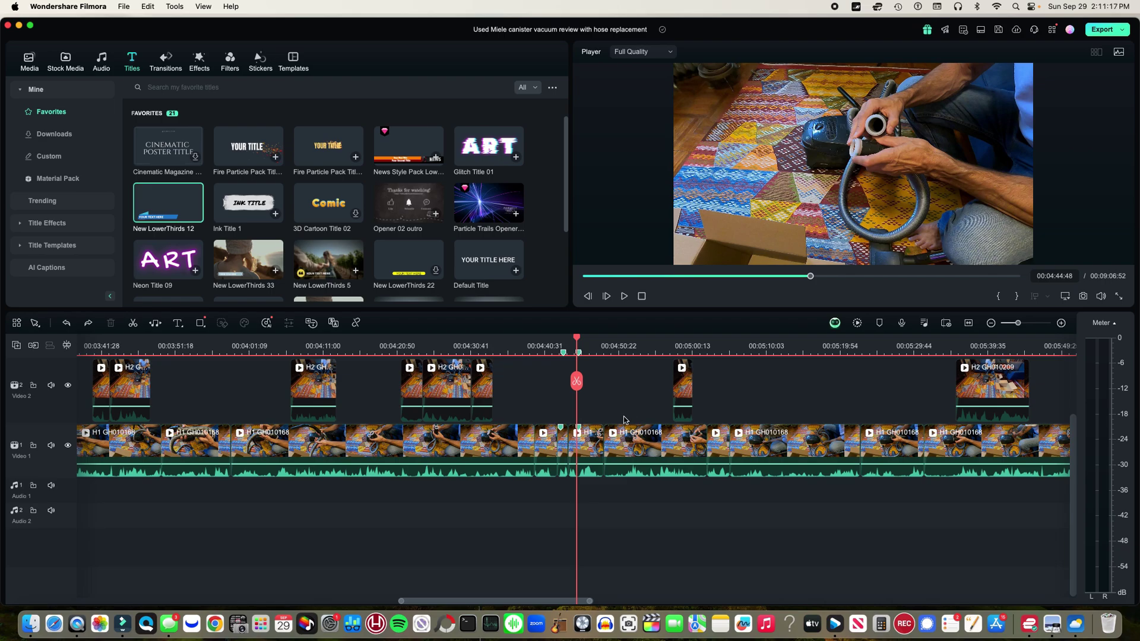
{"action": "left_click", "coordinate": [1063, 325]}
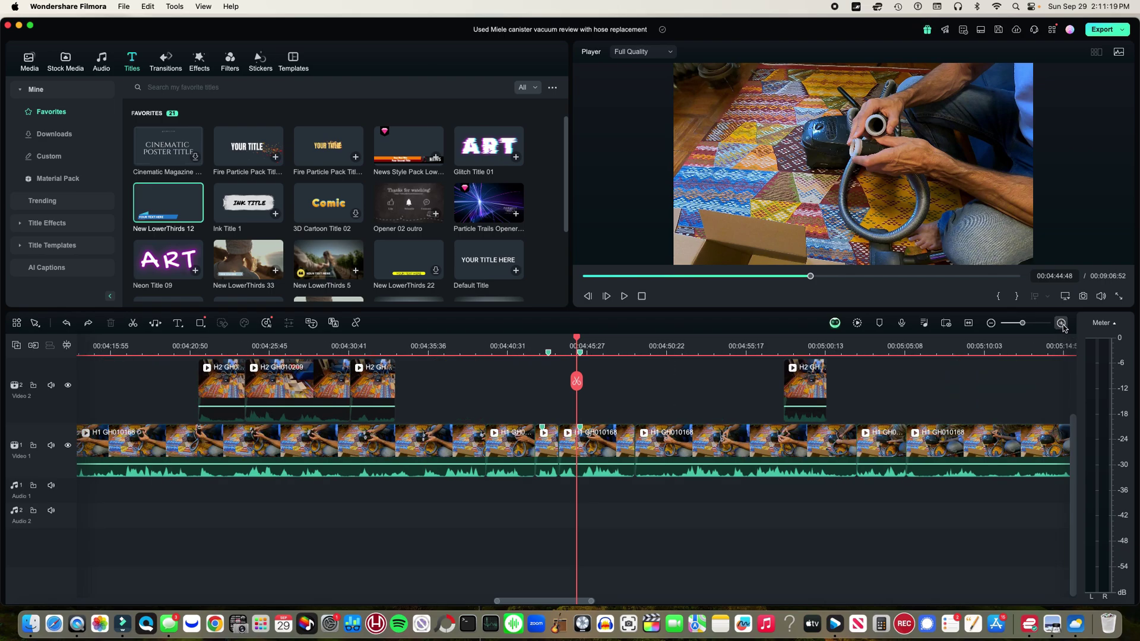
Delete the short Video 1 clip at the playhead together with the clip after it.
{"action": "left_click", "coordinate": [550, 454]}
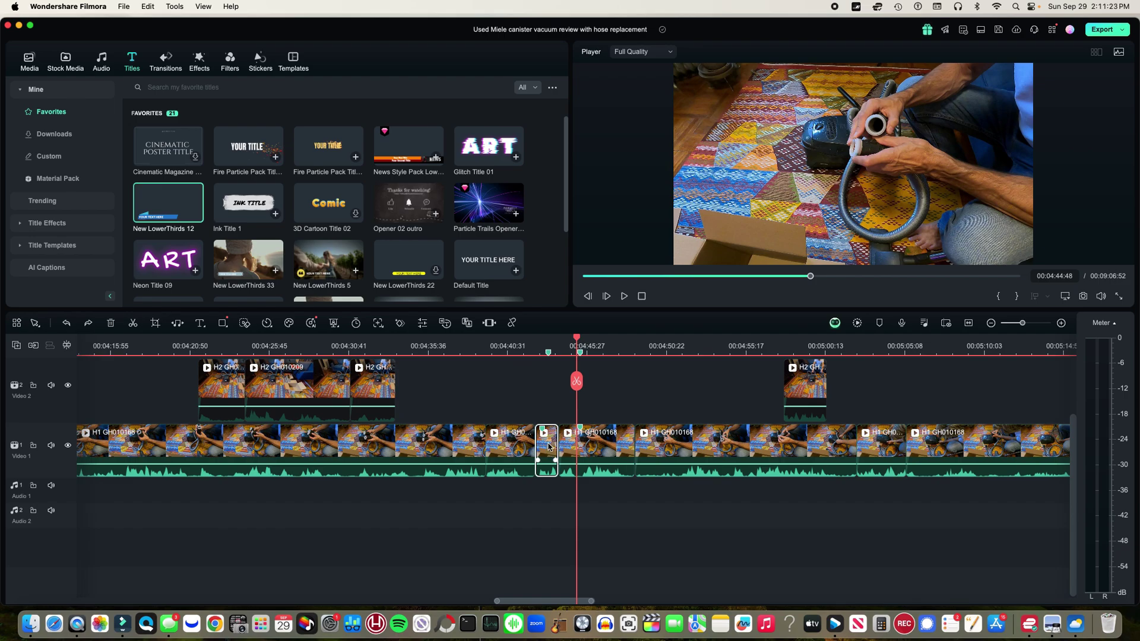
{"action": "left_click", "coordinate": [610, 445], "text": "super"}
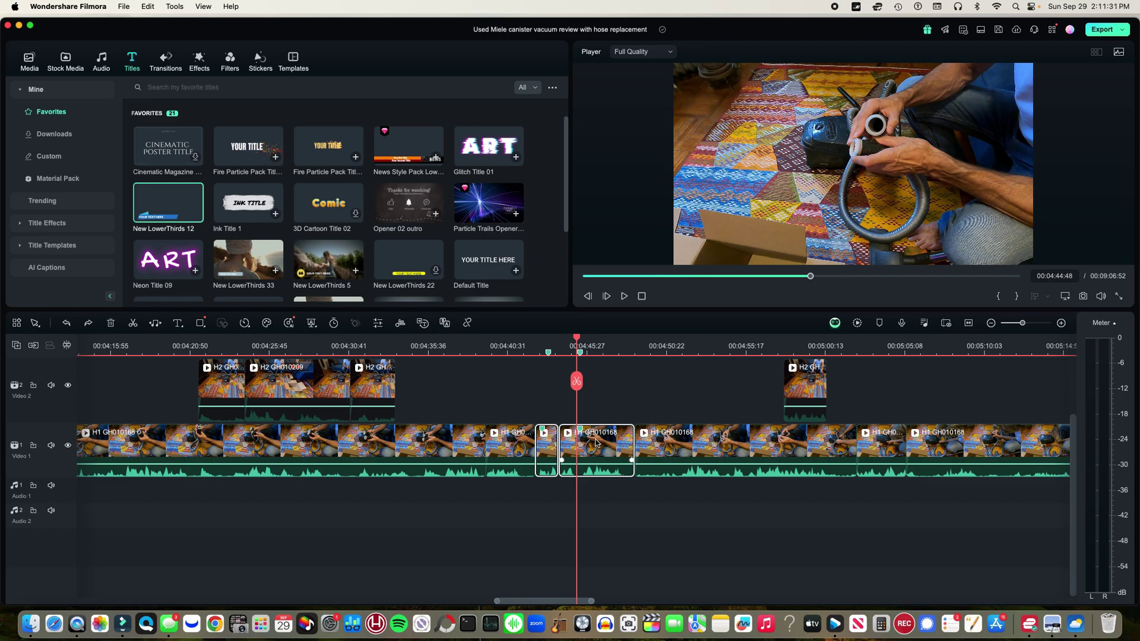
{"action": "key", "text": "Delete"}
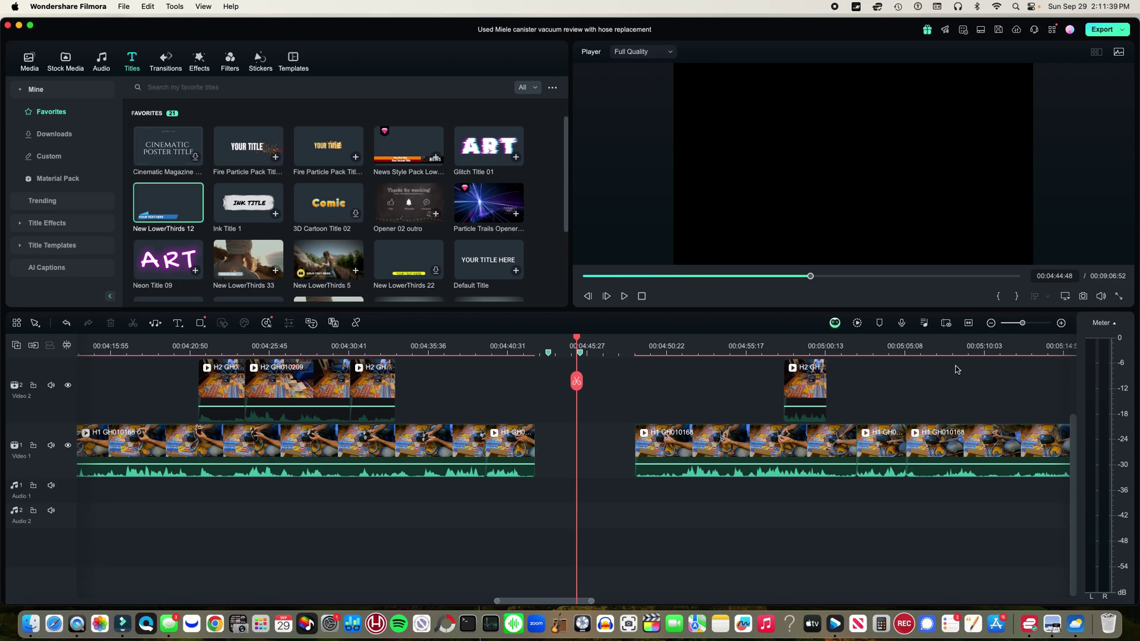
{"action": "left_click", "coordinate": [991, 323]}
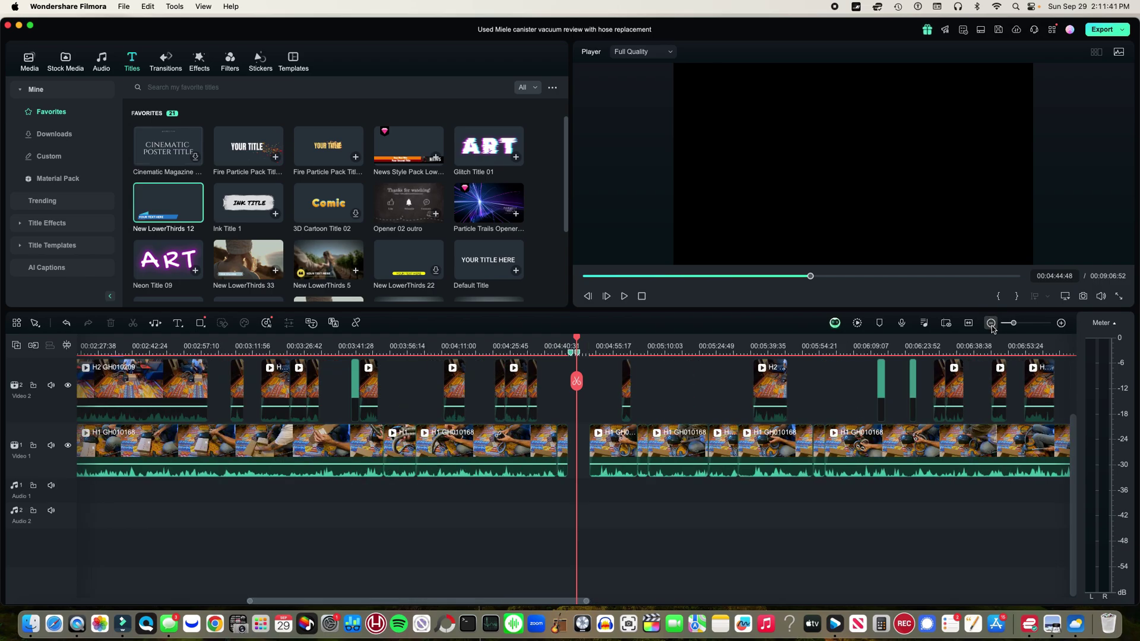
Marquee-select all clips after the playhead on both video tracks and the audio track.
{"action": "left_click", "coordinate": [991, 323]}
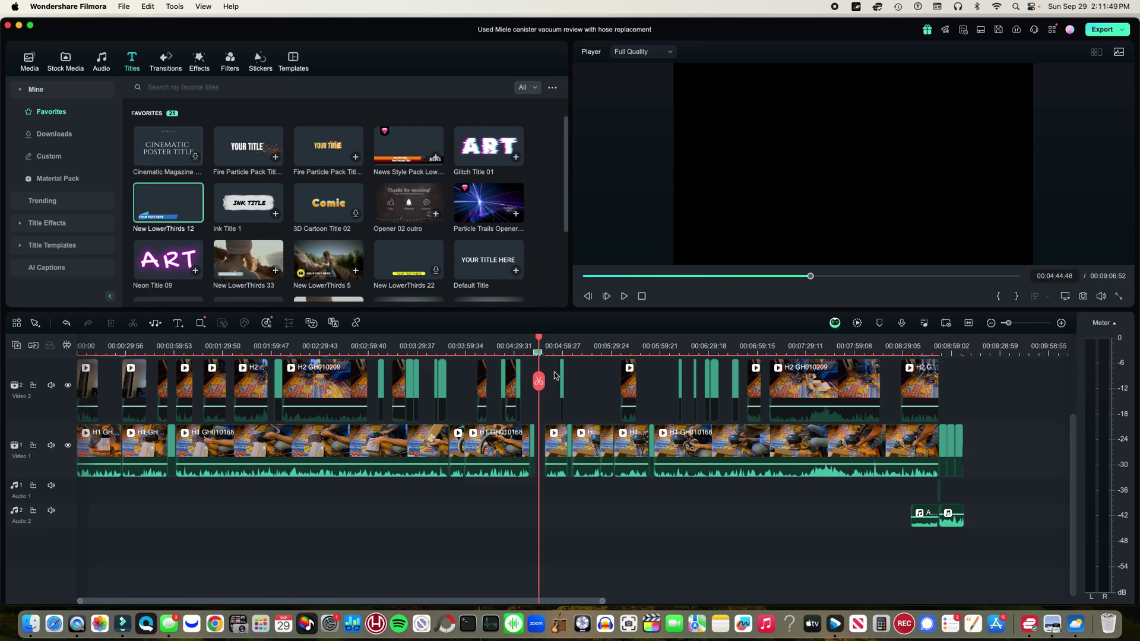
{"action": "left_click", "coordinate": [556, 376]}
{"action": "left_click_drag", "start_coordinate": [555, 373], "coordinate": [984, 522]}
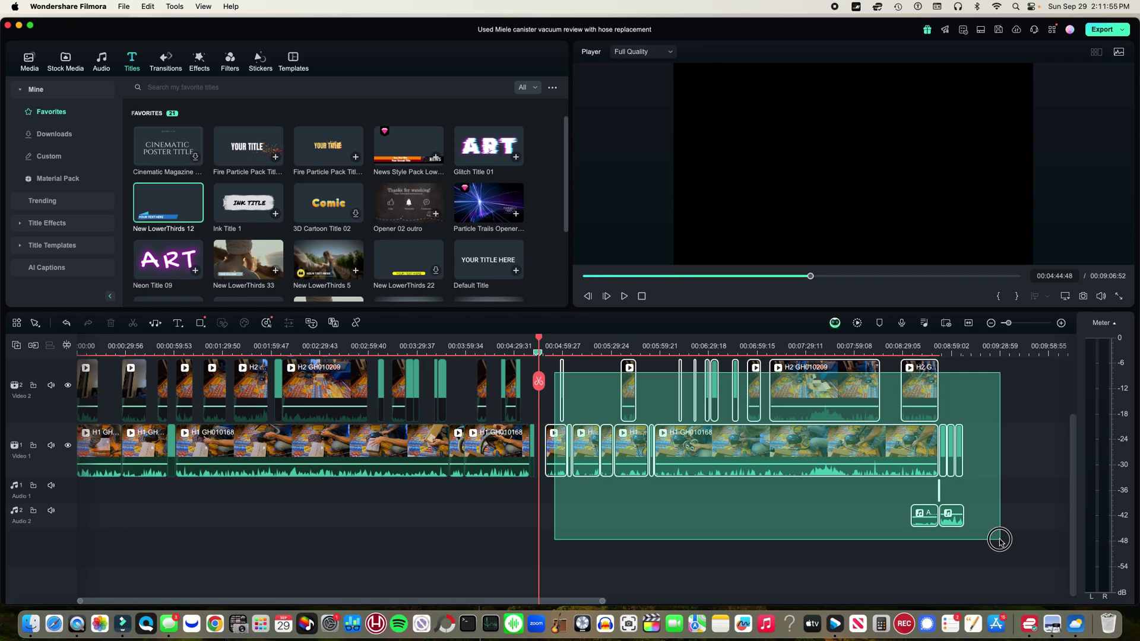
{"action": "left_click_drag", "start_coordinate": [984, 521], "coordinate": [1014, 551]}
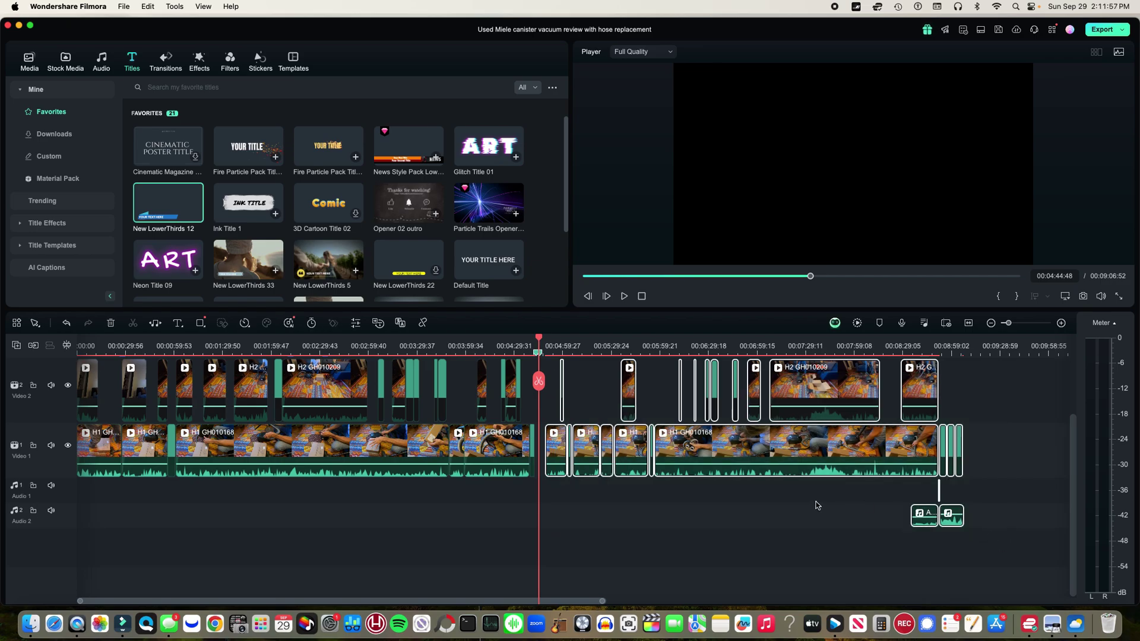
Drag the selected clips left until they snap to the playhead, closing the gap.
{"action": "left_click", "coordinate": [1061, 323]}
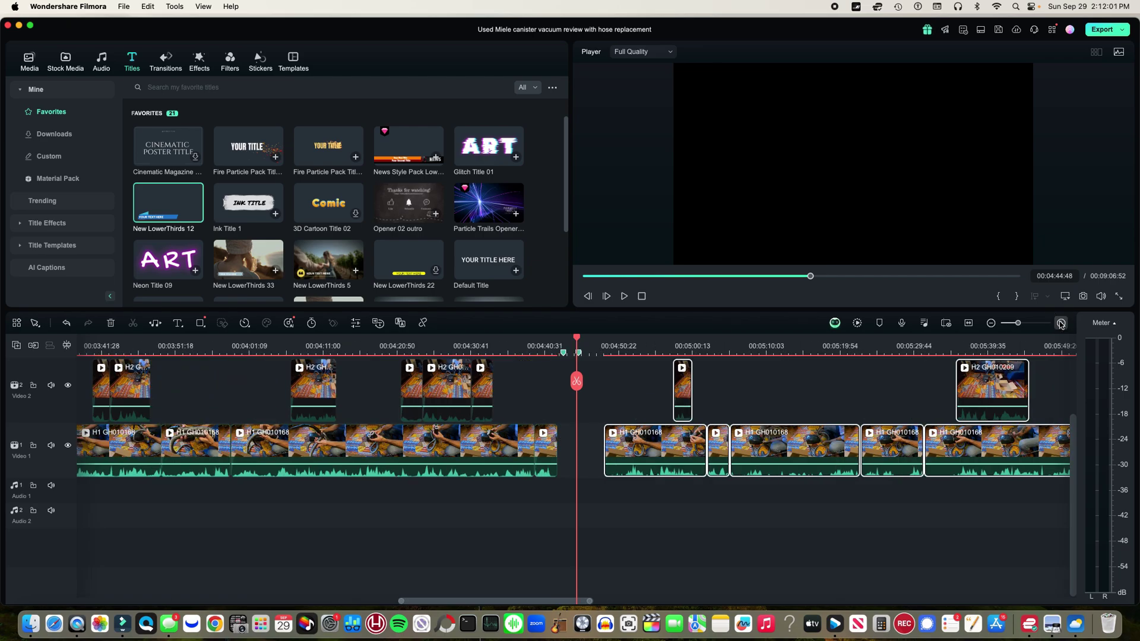
{"action": "left_click", "coordinate": [1060, 323]}
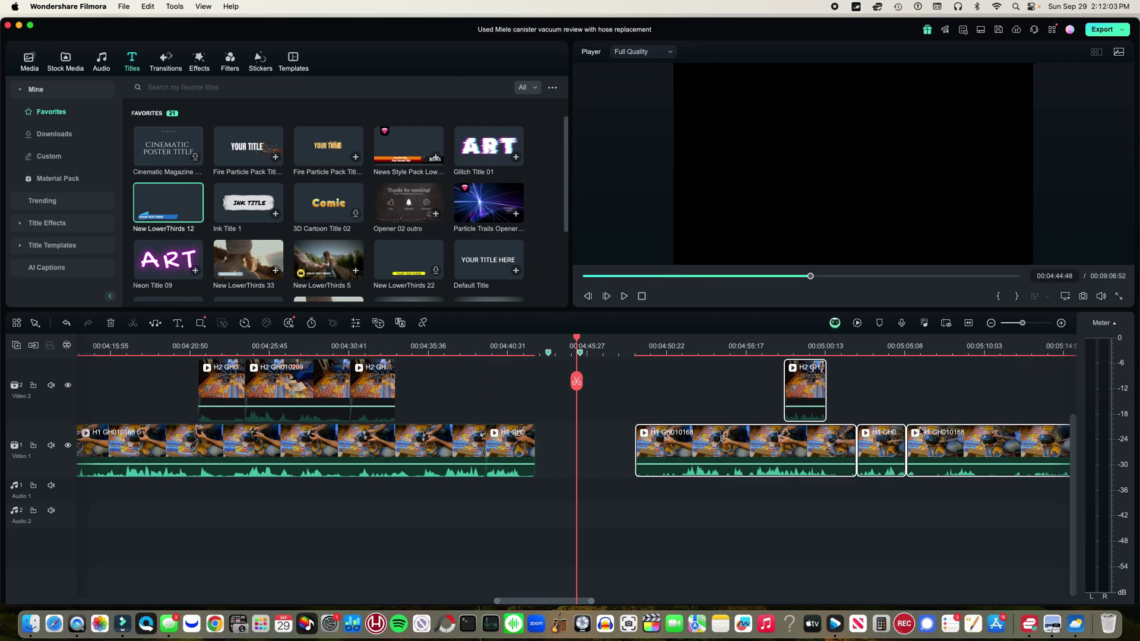
{"action": "left_click_drag", "start_coordinate": [698, 436], "coordinate": [594, 436]}
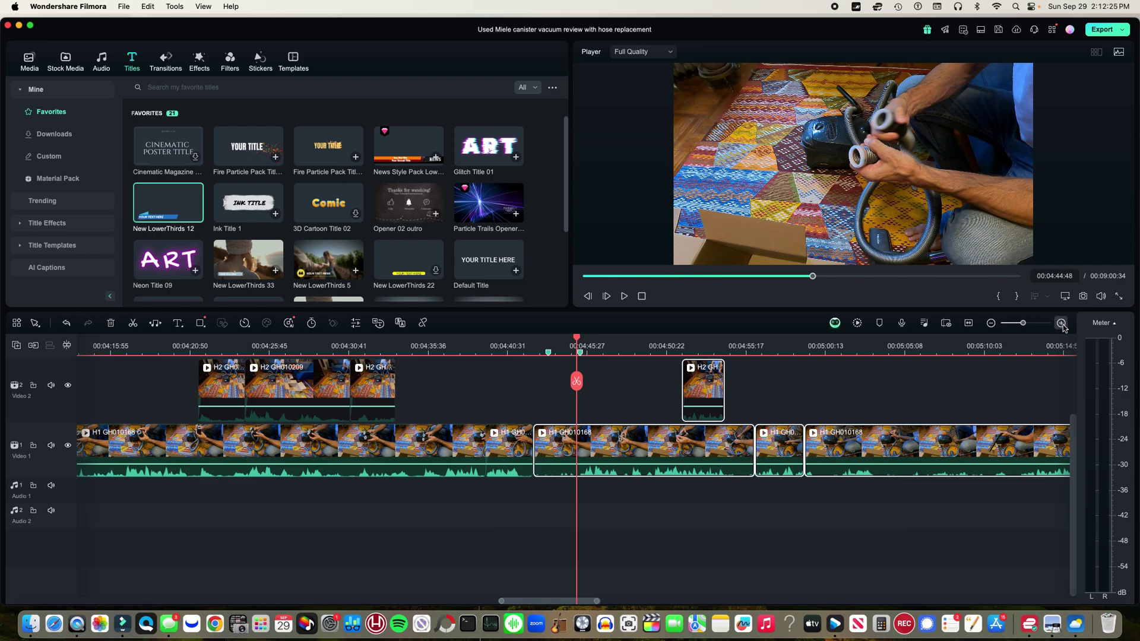
Zoom in on the clip join and park the playhead just before it at 00:04:41:49.
{"action": "left_click", "coordinate": [1061, 326]}
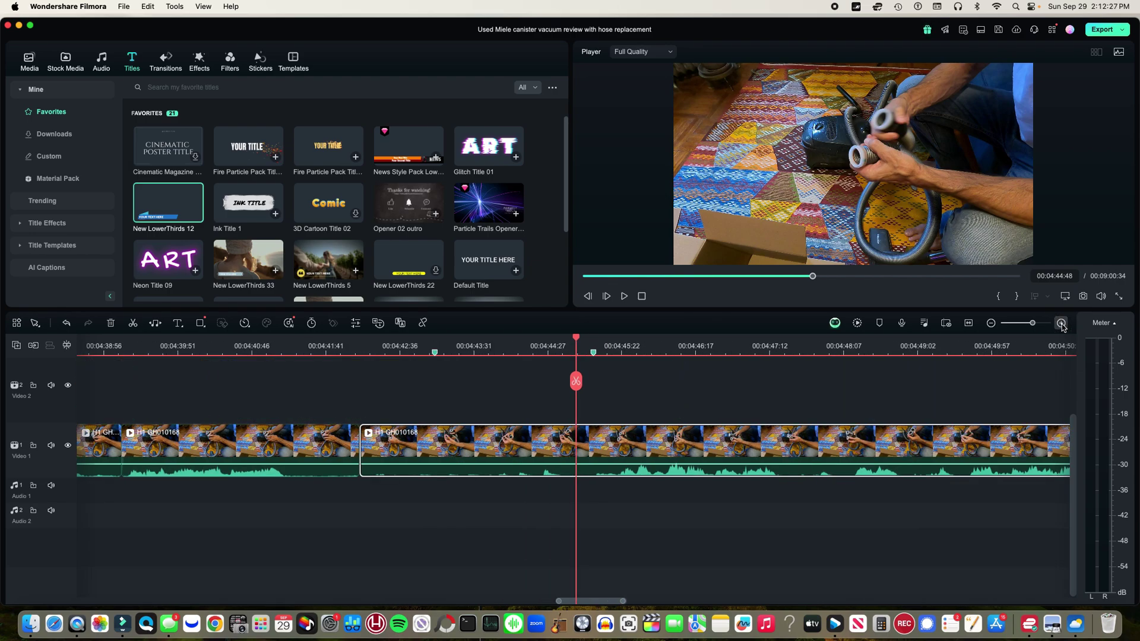
{"action": "left_click", "coordinate": [1061, 325]}
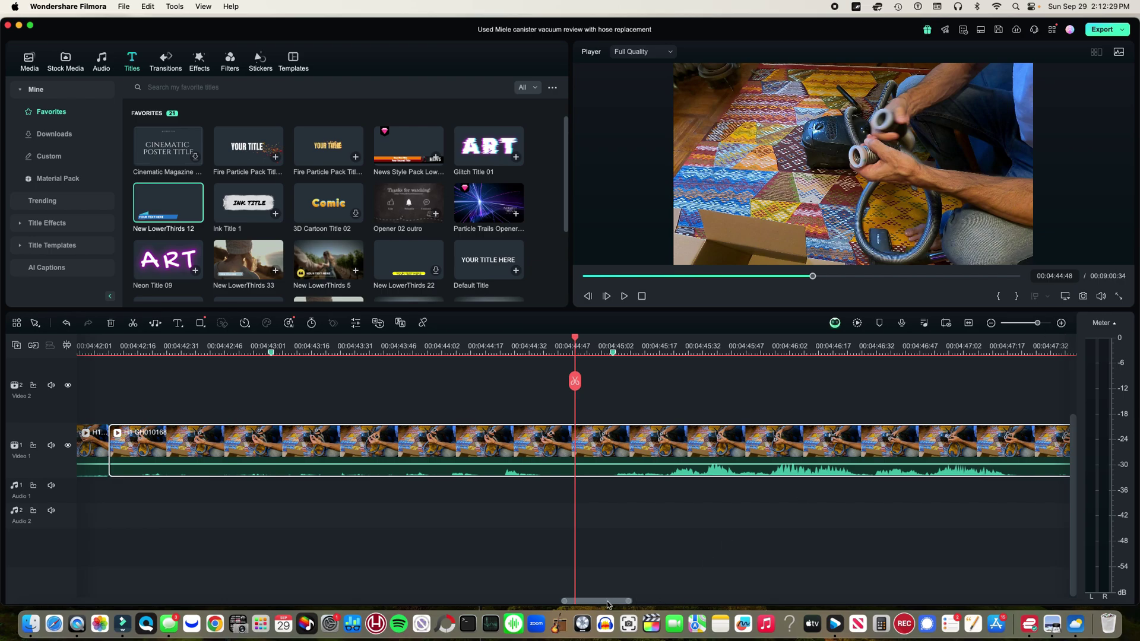
{"action": "left_click_drag", "start_coordinate": [609, 605], "coordinate": [604, 604]}
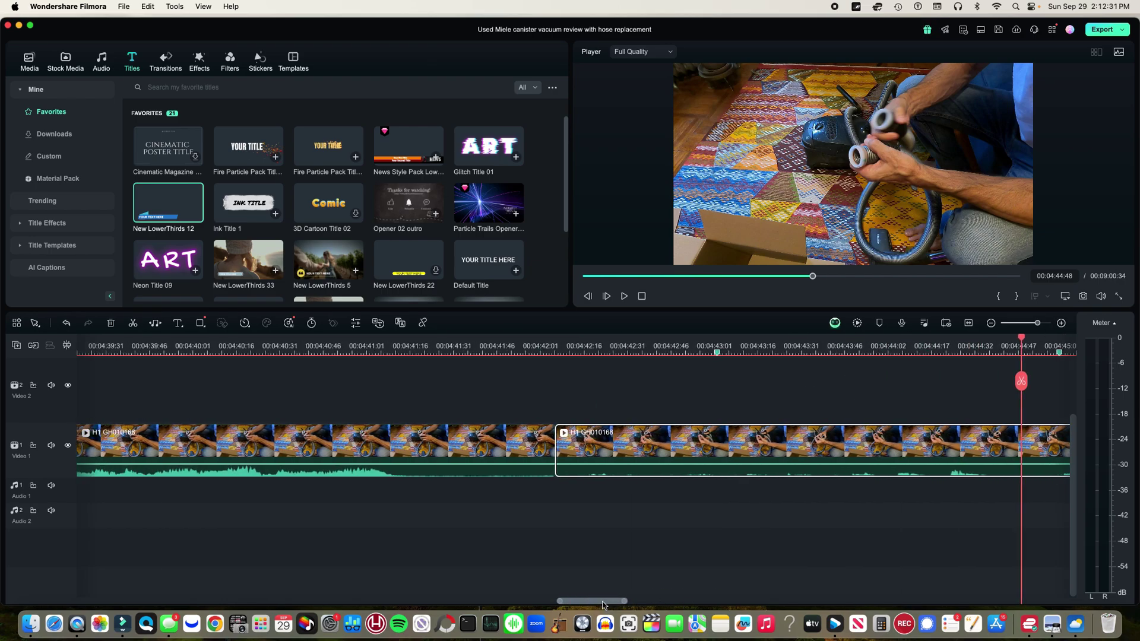
{"action": "left_click", "coordinate": [552, 348]}
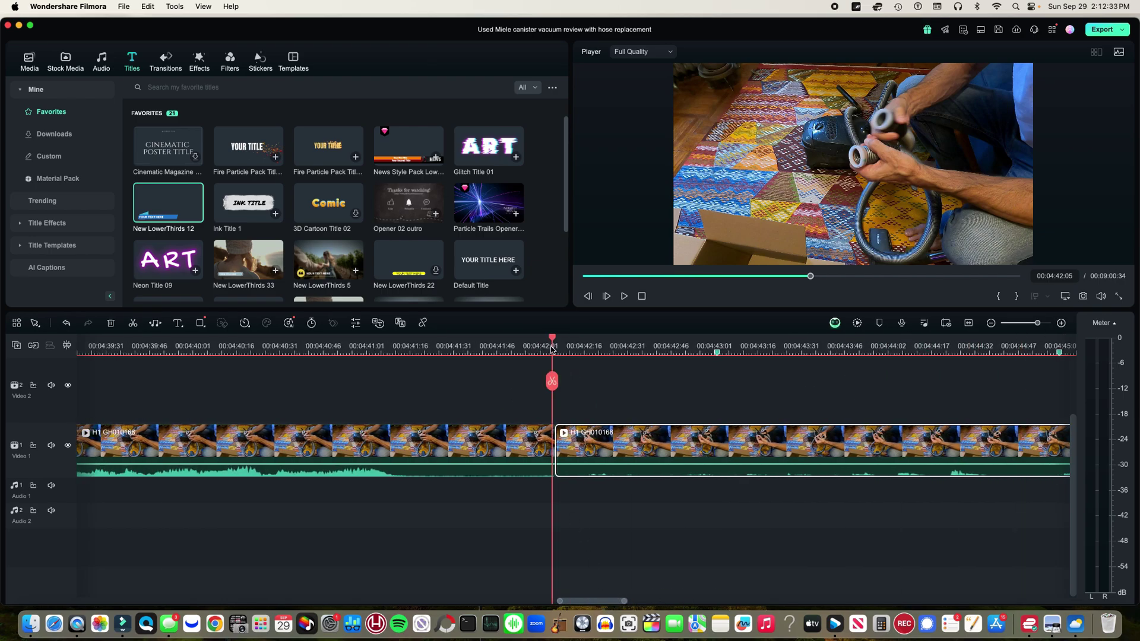
{"action": "left_click", "coordinate": [505, 347]}
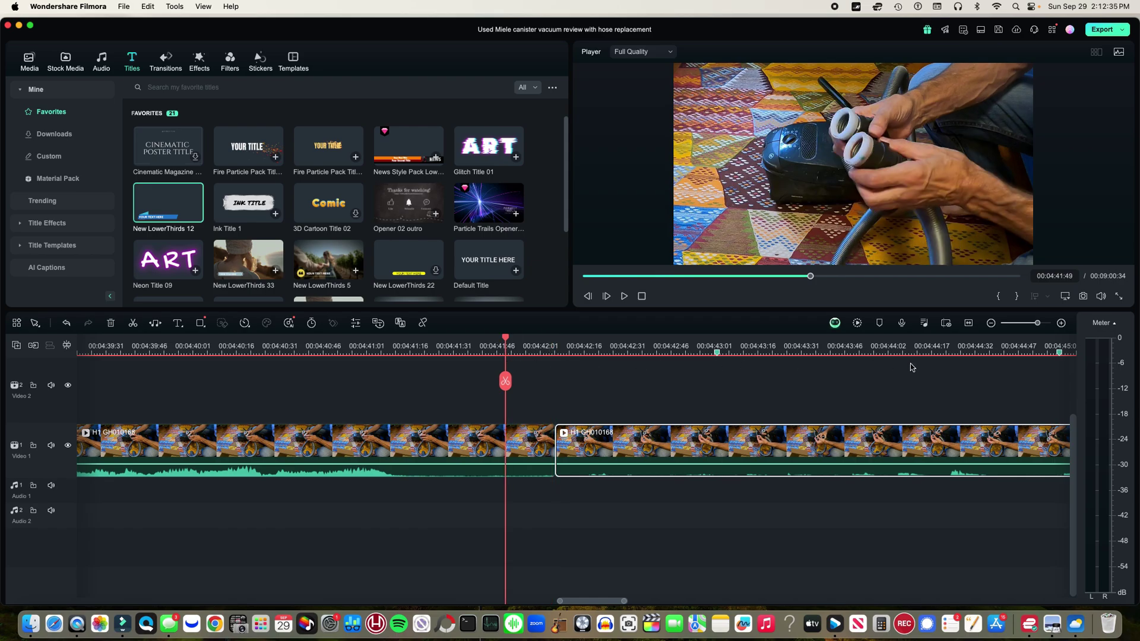
{"action": "left_click", "coordinate": [1062, 323]}
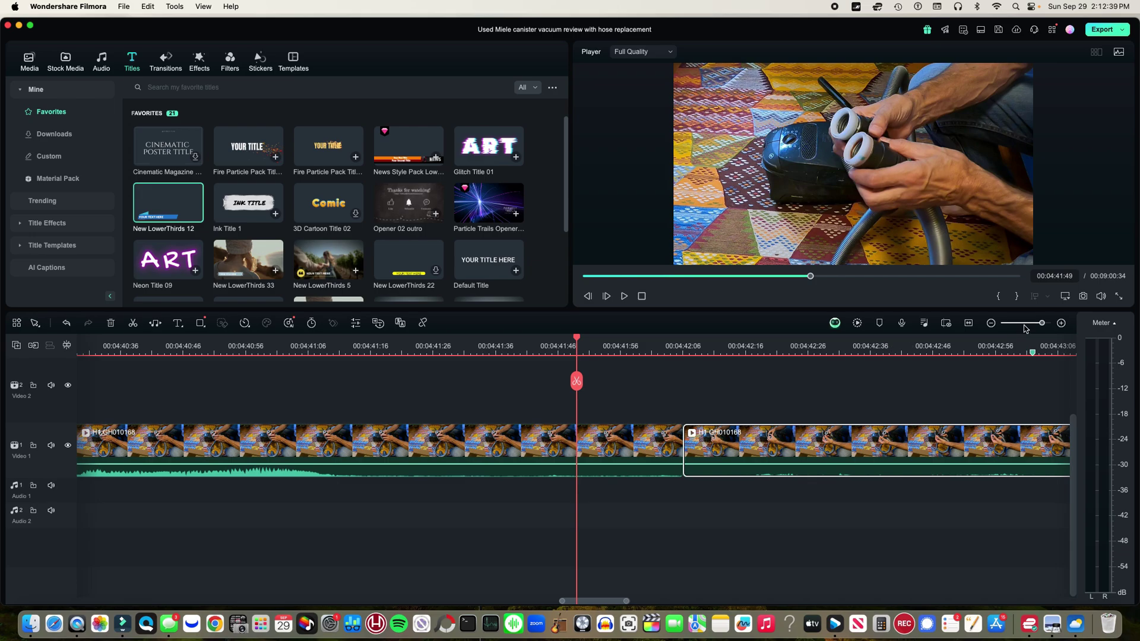
{"action": "left_click", "coordinate": [992, 323]}
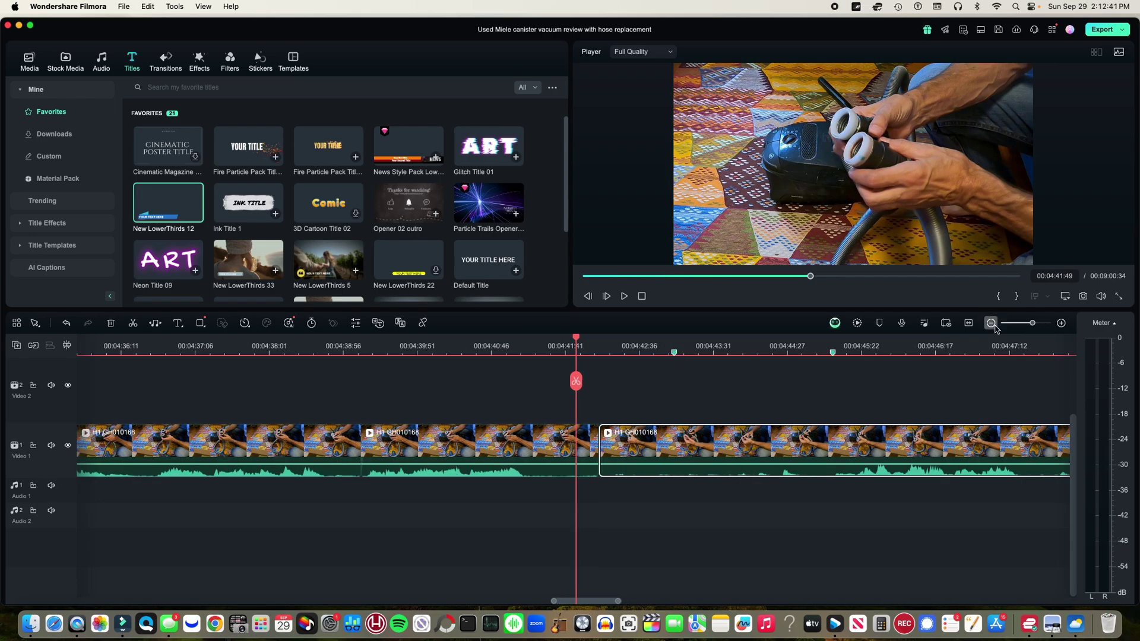
{"action": "left_click", "coordinate": [993, 323]}
{"action": "left_click", "coordinate": [992, 324]}
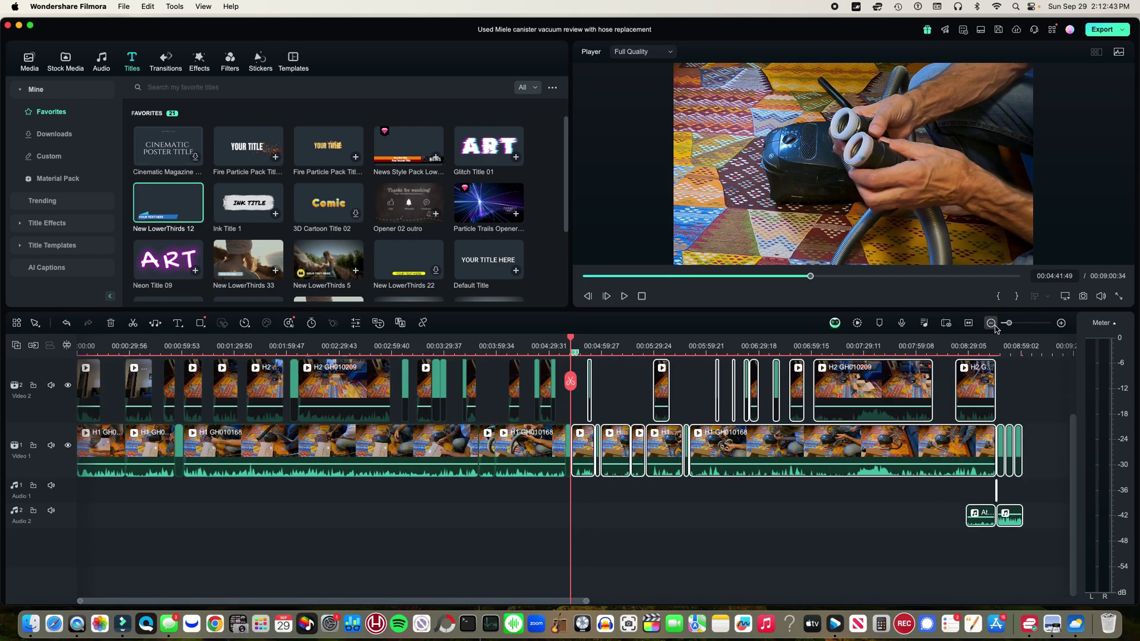
{"action": "left_click", "coordinate": [992, 323]}
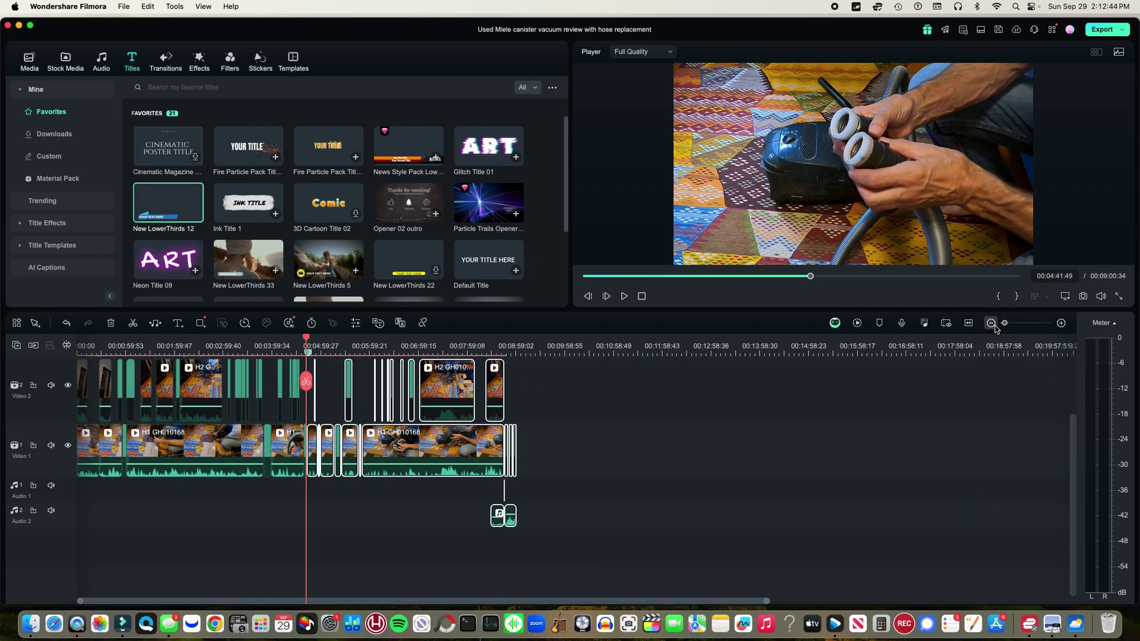
{"action": "left_click", "coordinate": [1062, 325]}
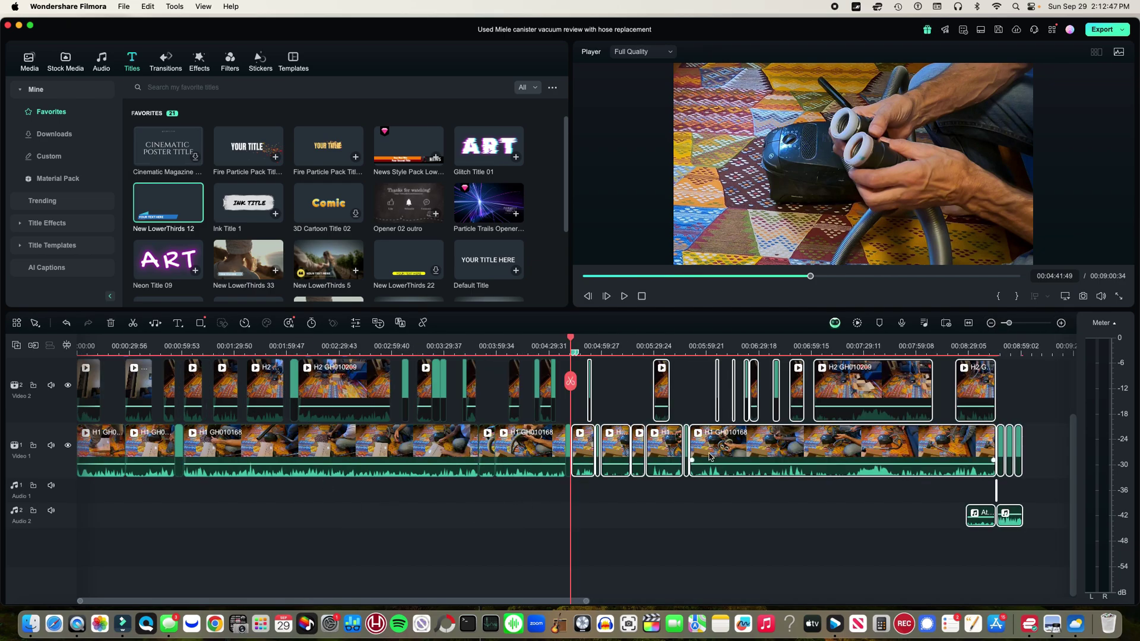